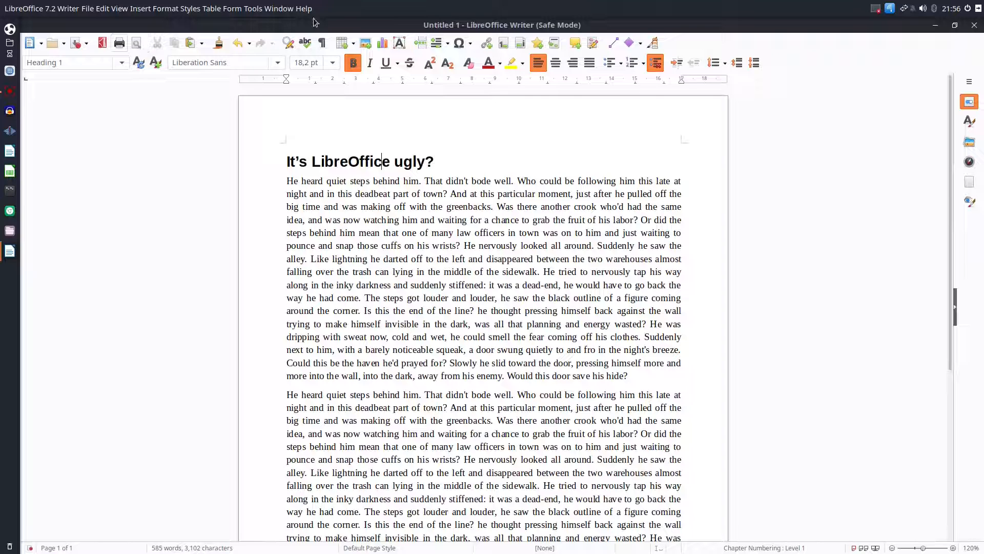
View the LibreOffice version information, close it and place the cursor at the end of the document heading
click(303, 9)
click(341, 222)
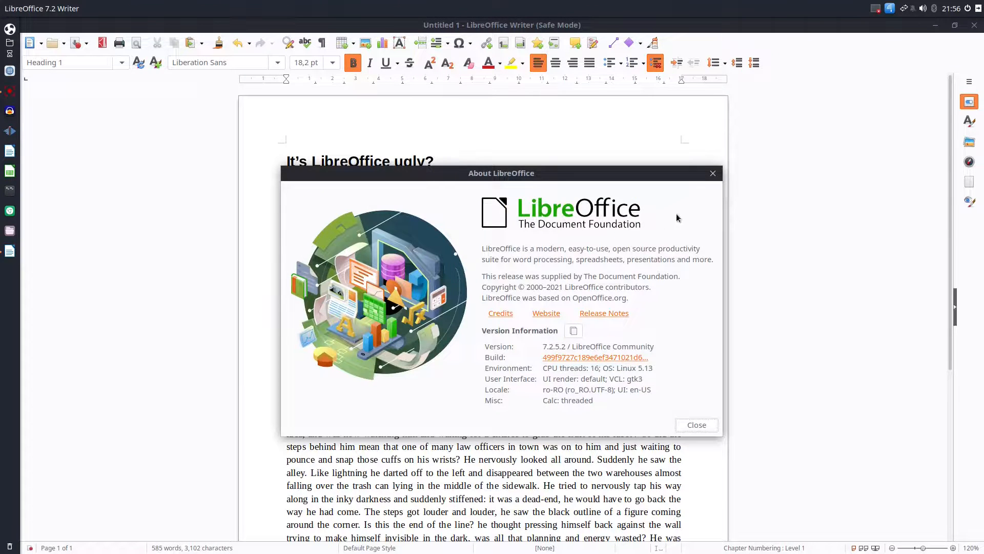
click(713, 173)
click(595, 221)
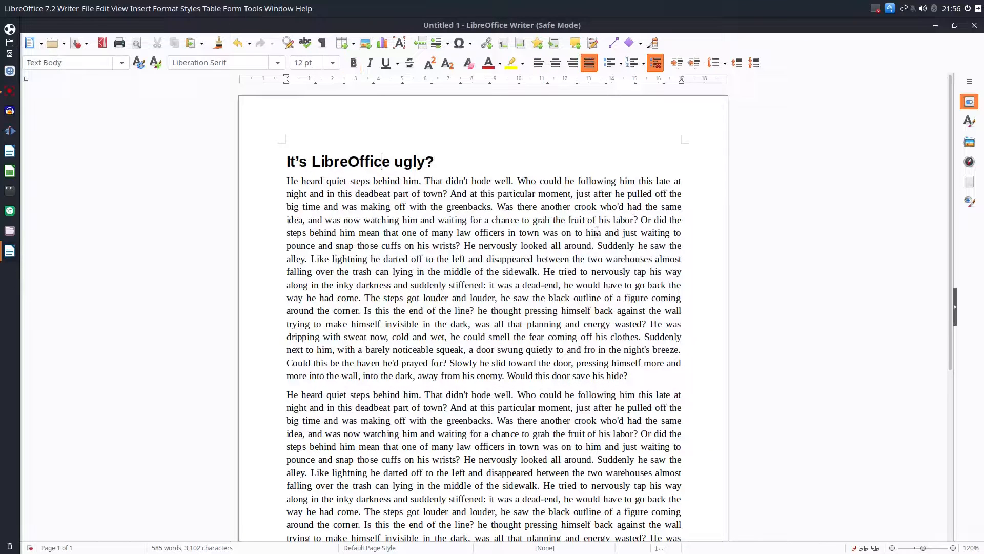
click(456, 164)
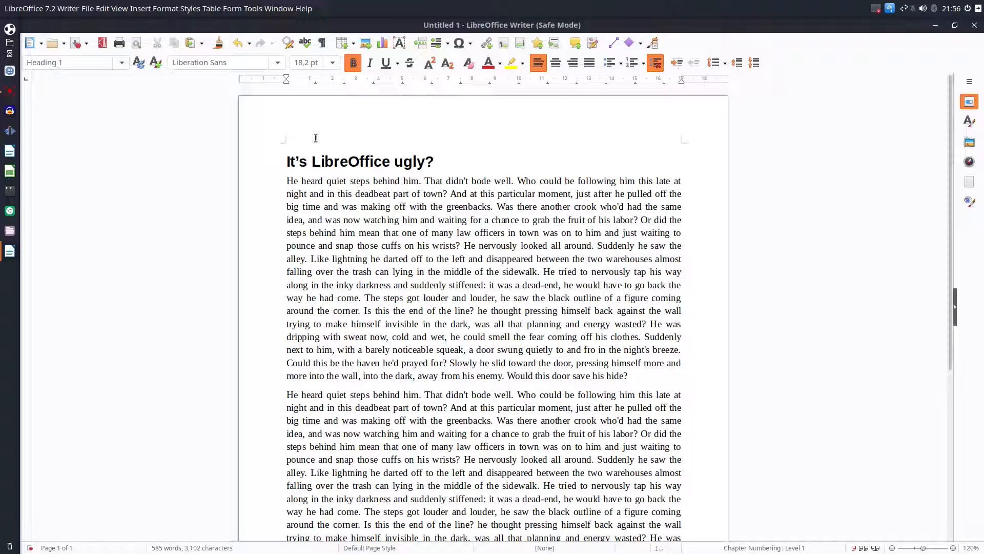
Set the icon style to Colibre in the LibreOffice view options and apply it
click(256, 9)
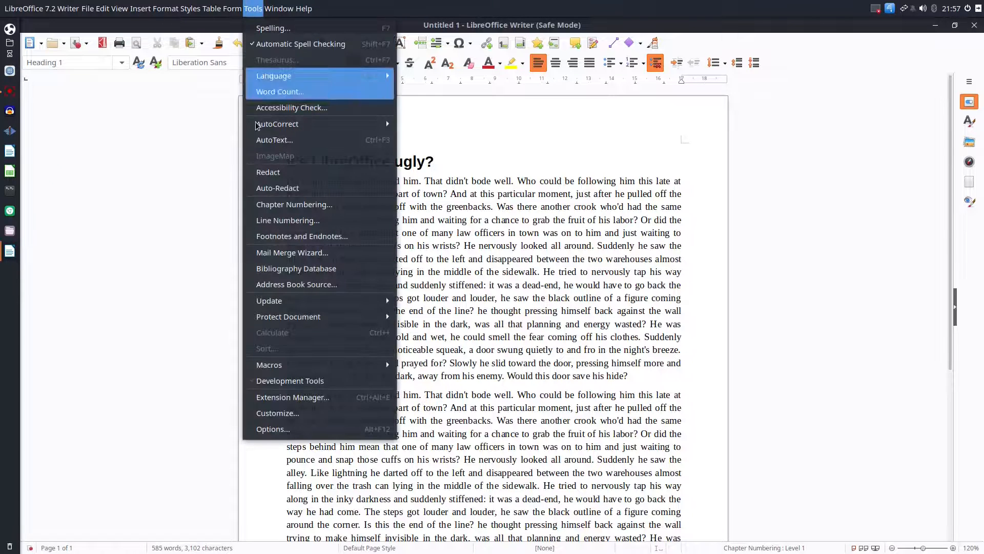
click(271, 410)
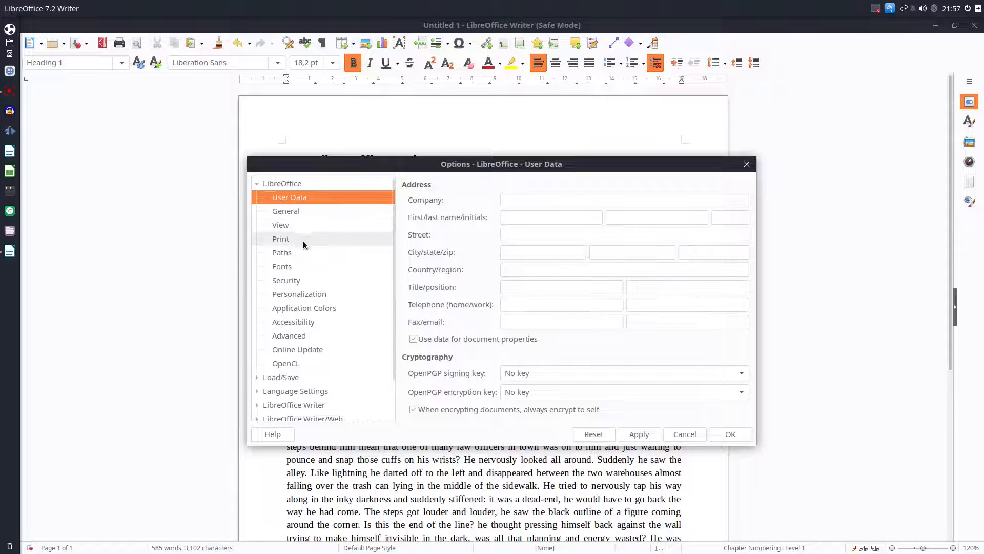
click(297, 225)
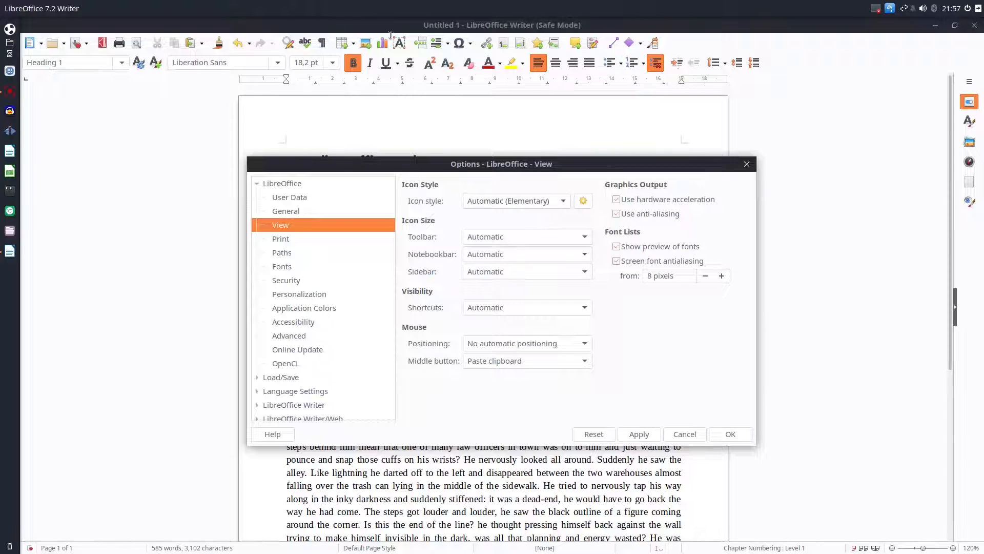
click(489, 200)
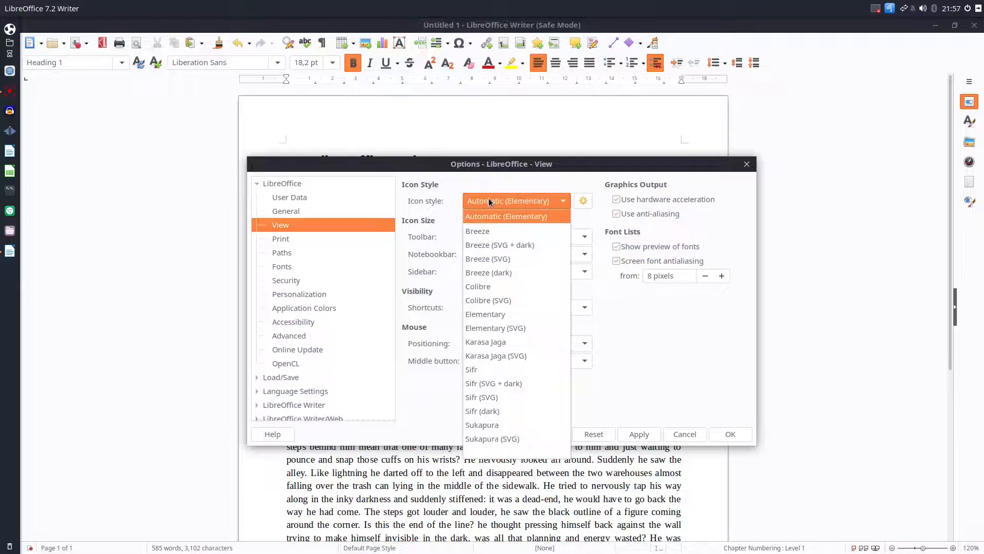
click(483, 287)
click(638, 433)
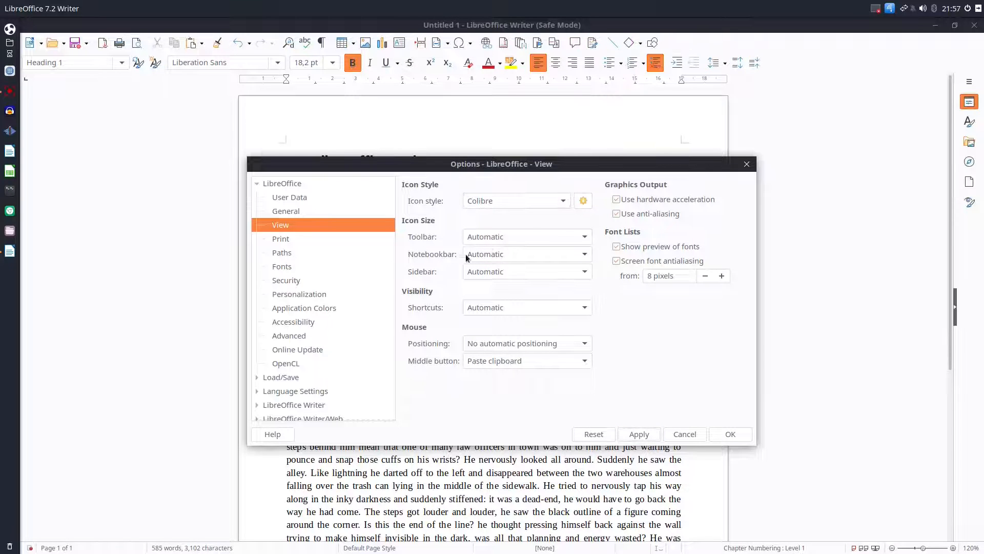
Apply the Elementary icon style, followed by the Sifr icon style
click(490, 202)
click(479, 311)
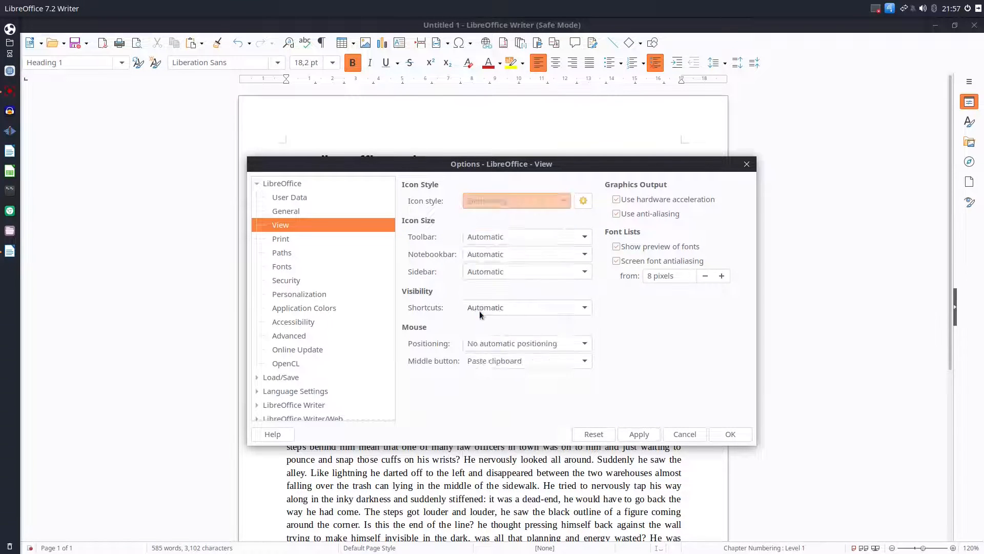
click(635, 435)
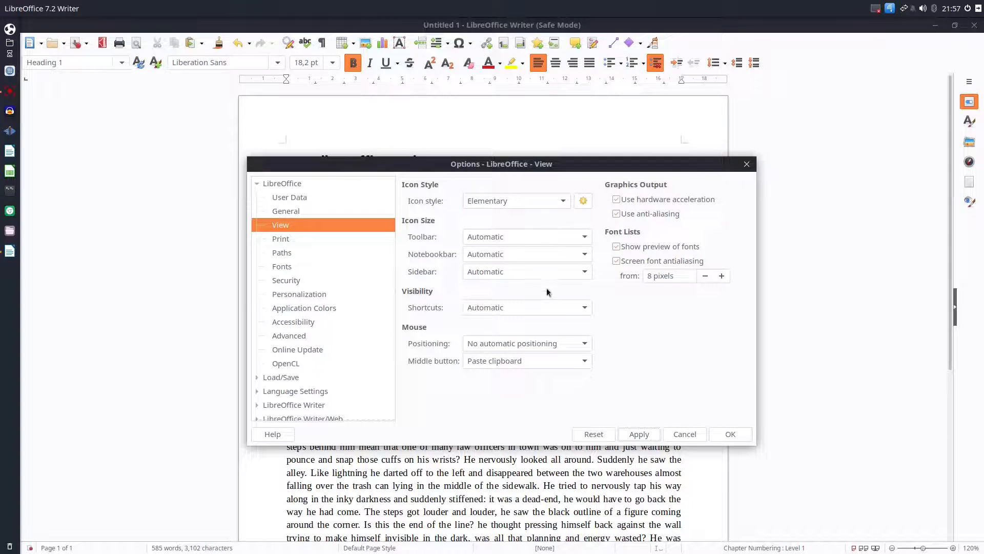
click(528, 206)
click(516, 351)
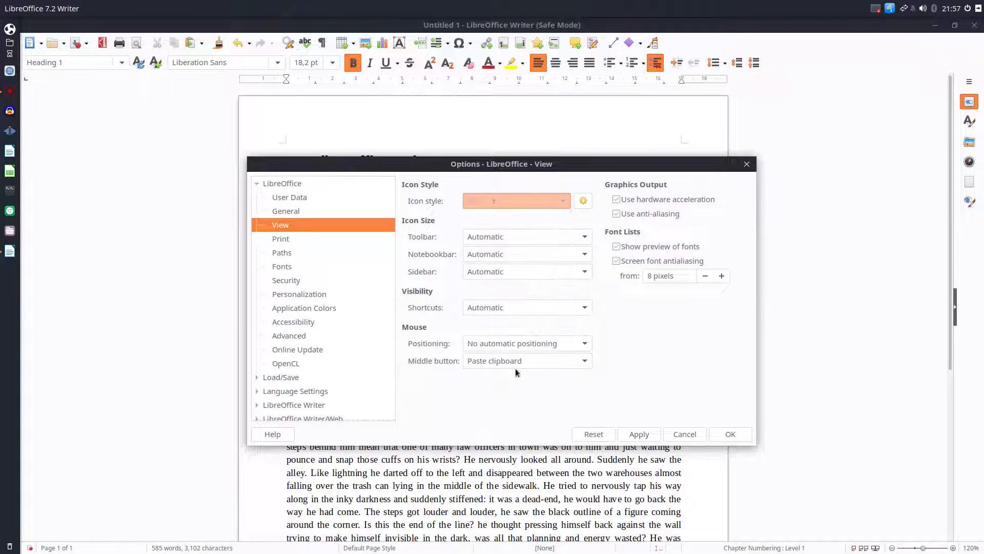
click(634, 435)
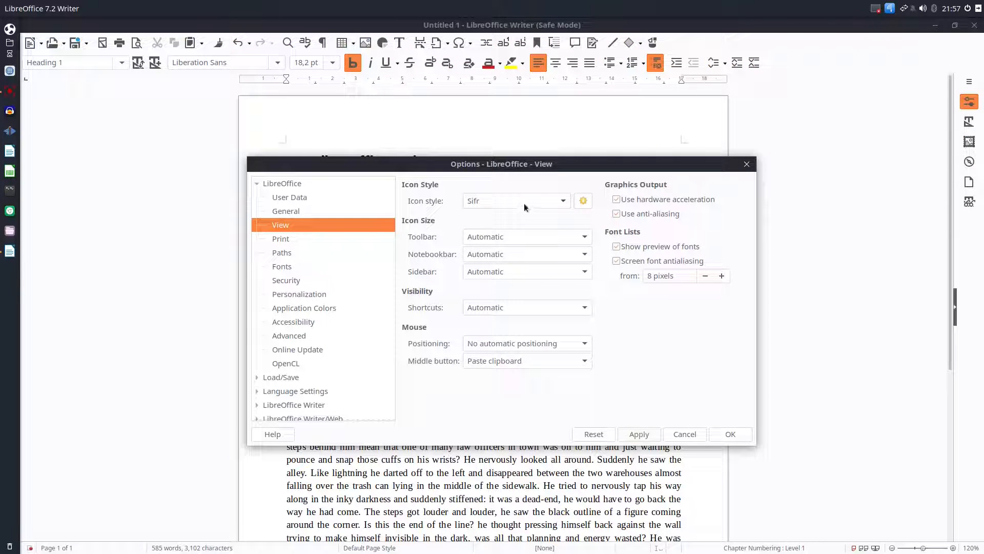
Try the Small toolbar icon size and the Extra Large size, applying each one
click(517, 236)
click(512, 263)
click(640, 434)
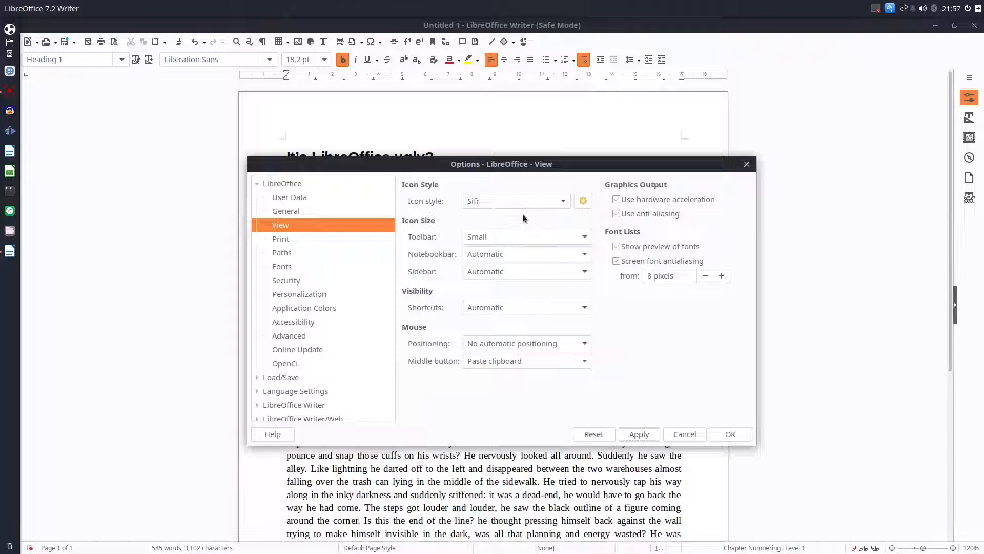
click(522, 238)
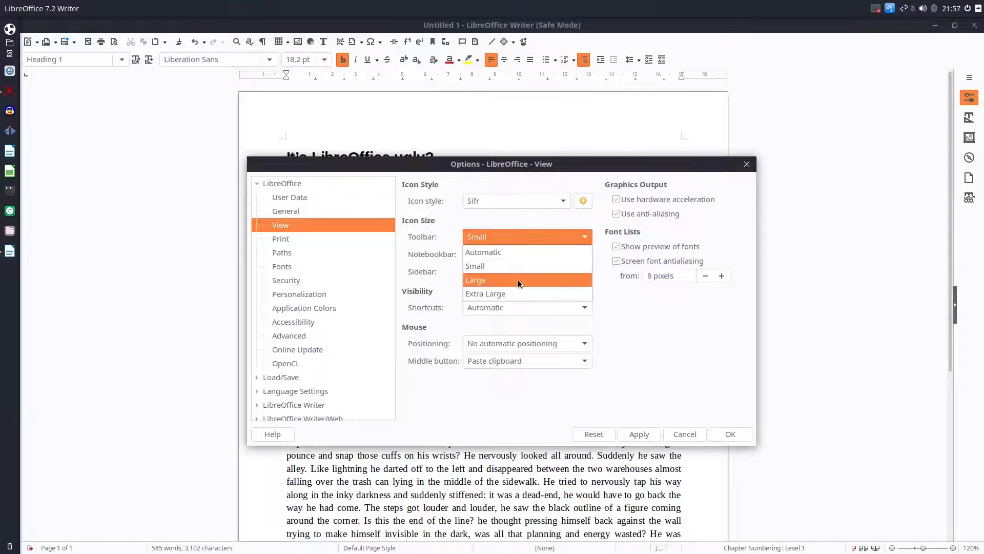
click(517, 292)
click(640, 434)
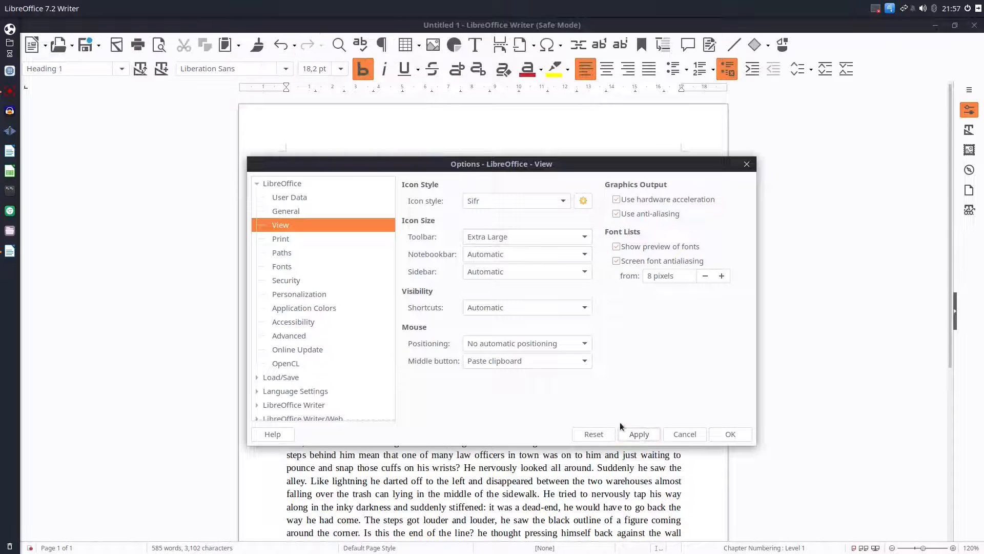
Set the icon style back to Automatic (Elementary) and apply it
click(496, 198)
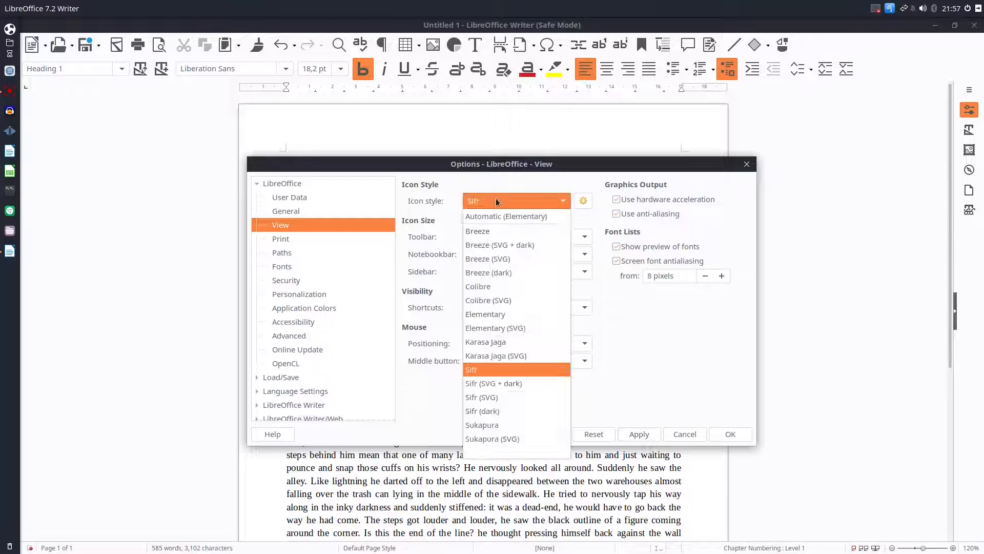
click(496, 217)
click(640, 433)
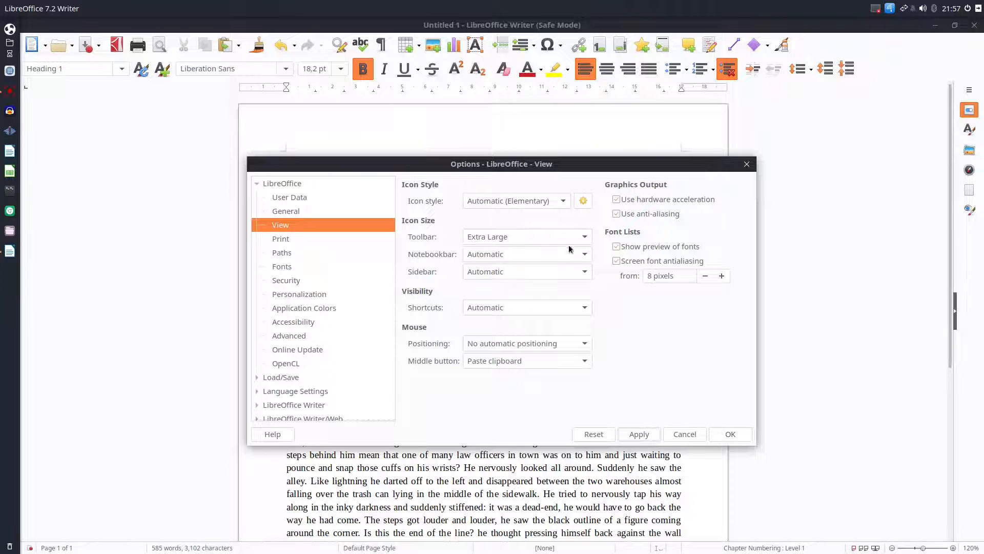
Set the toolbar icon size back to Automatic, apply it, and close the options to return to the body text
click(542, 202)
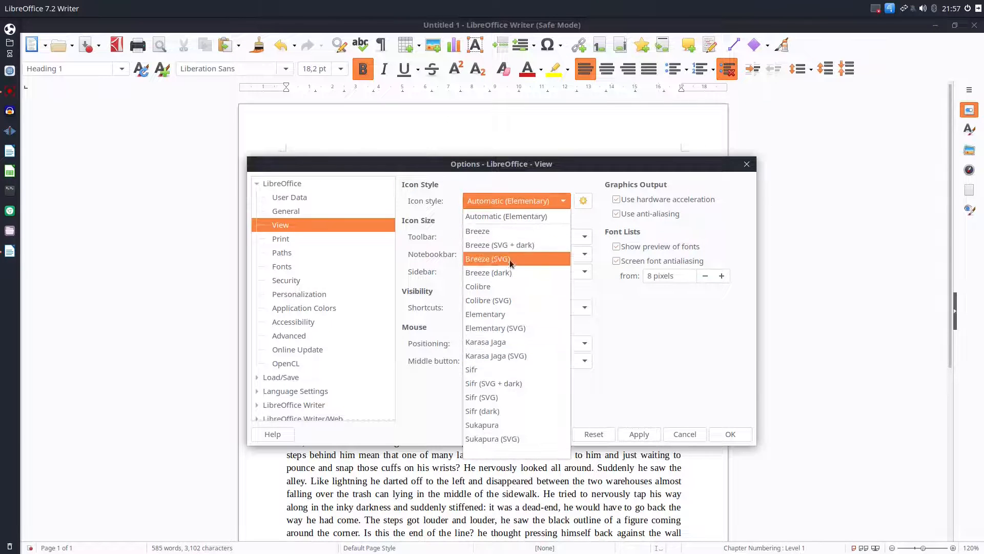
click(511, 215)
click(510, 234)
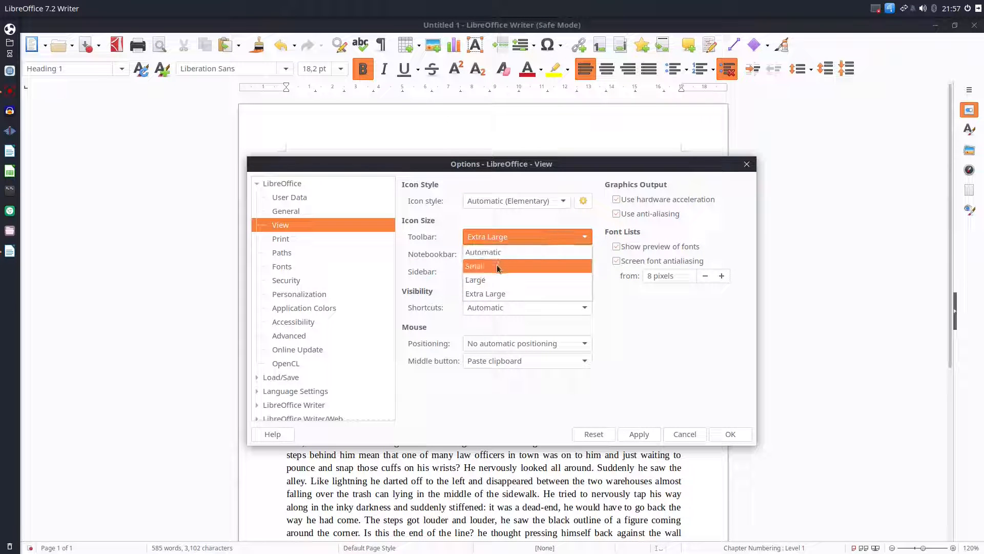
click(497, 253)
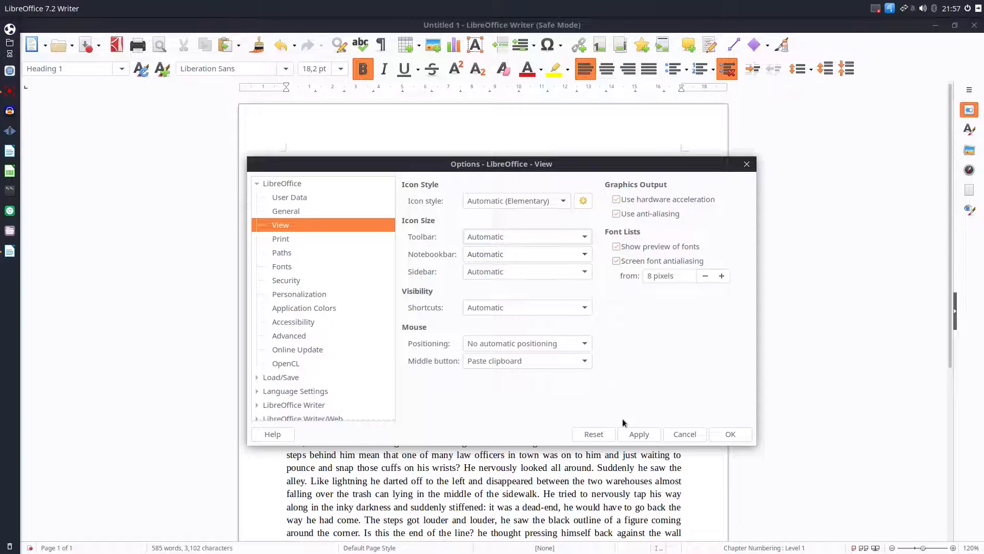
click(640, 434)
click(720, 435)
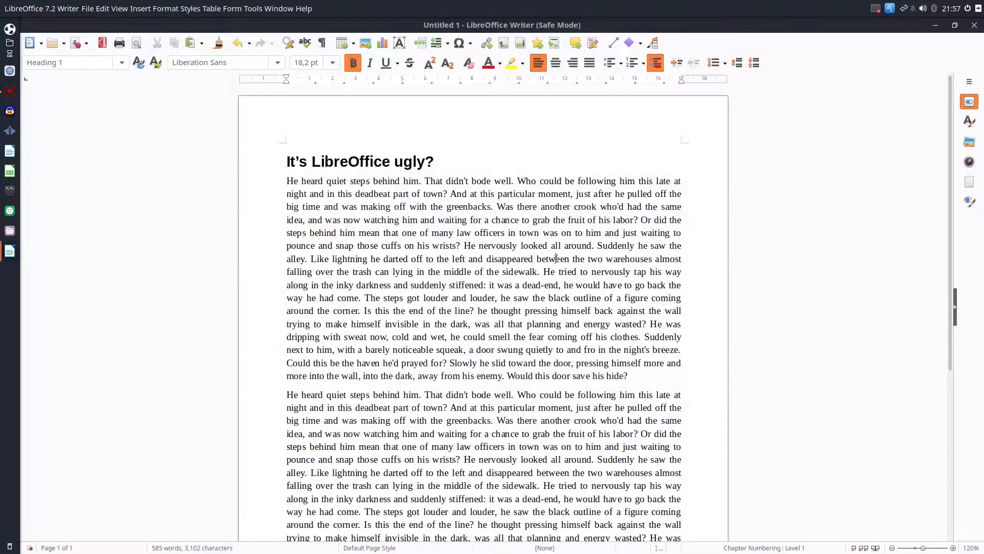
click(551, 251)
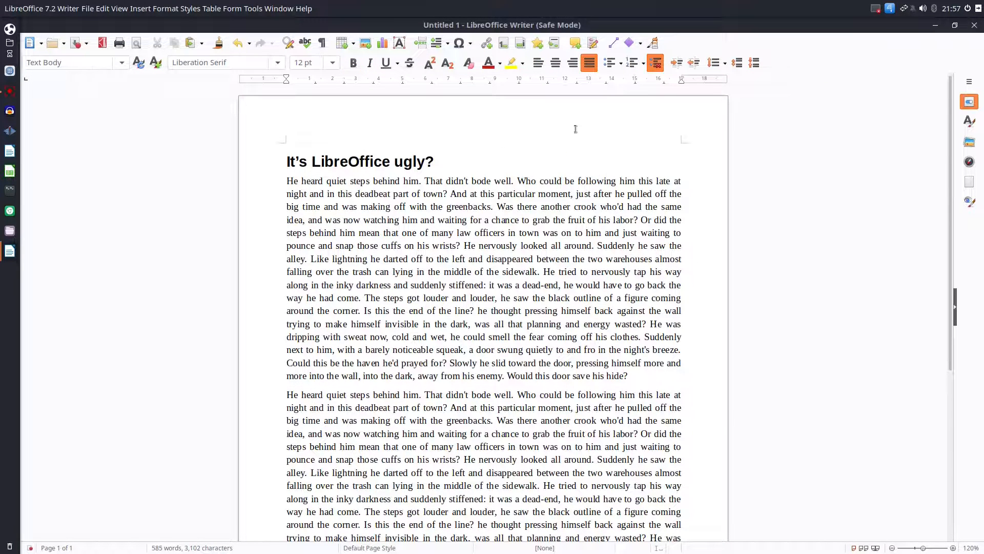
Apply the Tabbed user interface variant to Writer and close the interface selection
click(127, 12)
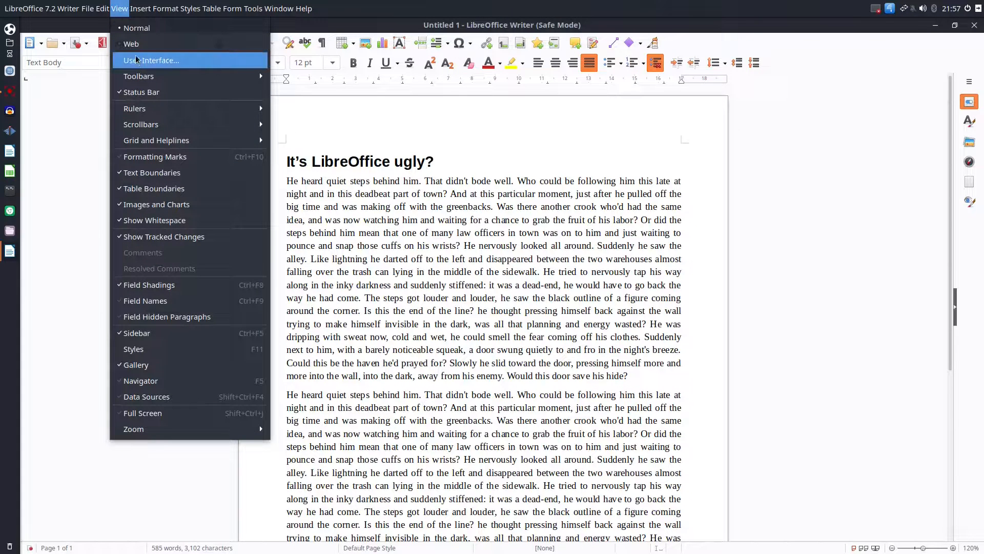
click(188, 63)
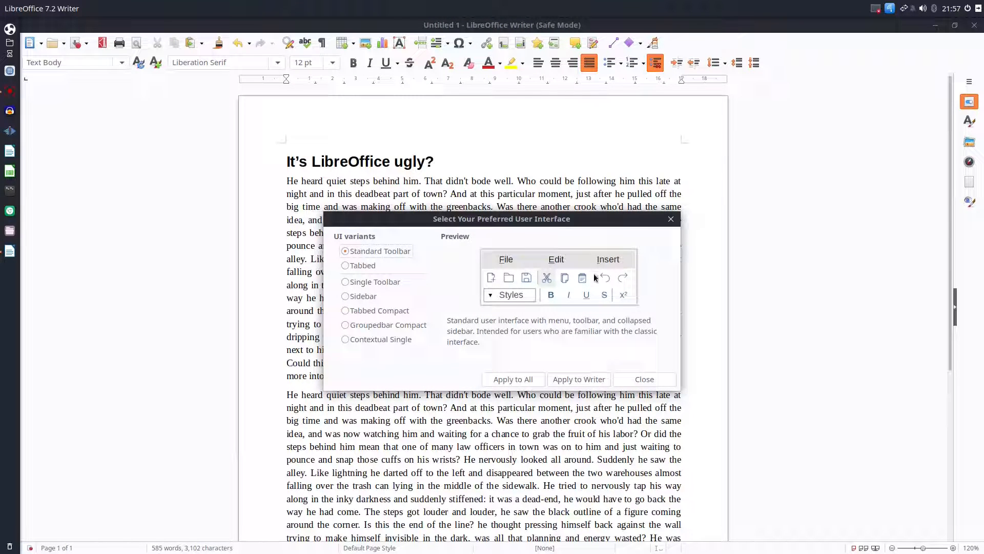
click(361, 264)
click(573, 380)
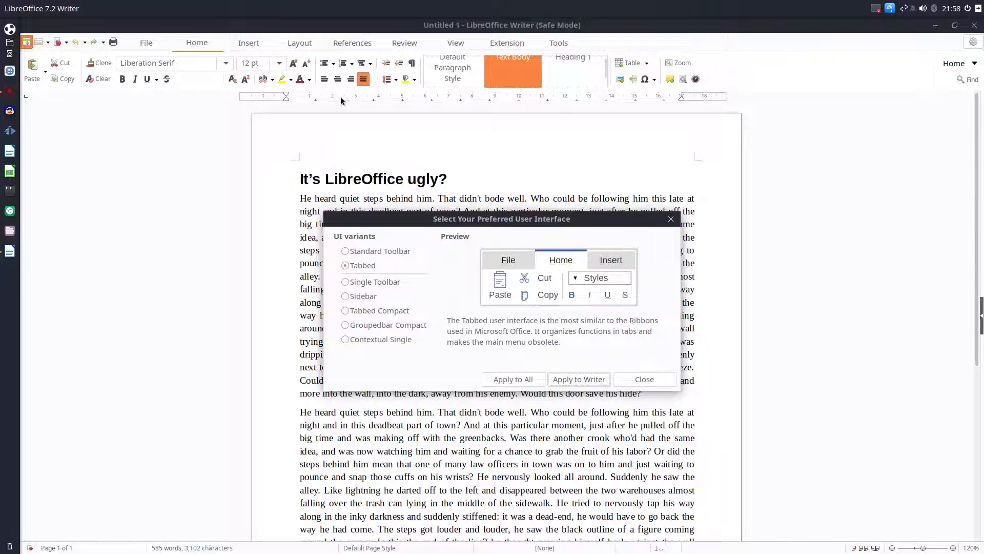
click(660, 380)
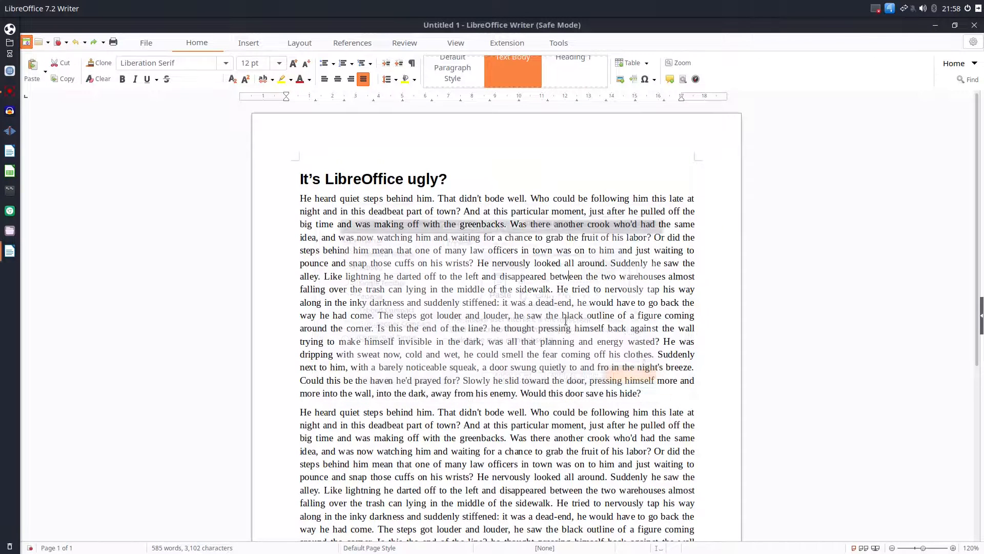
Examine the Layout, References, Review, View, Extension and File command sets of the tabbed interface
scroll(297, 43, down, 1)
click(296, 44)
click(352, 45)
click(399, 46)
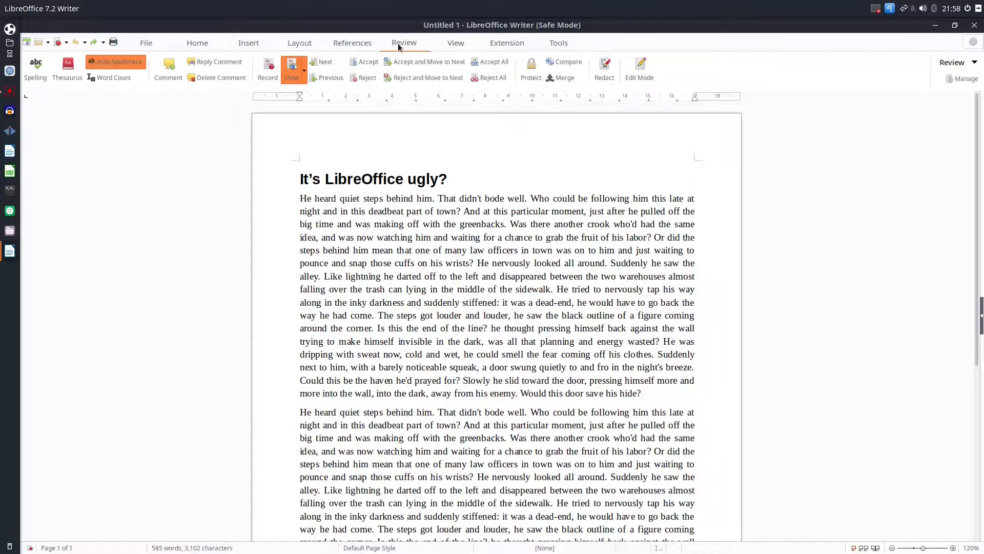
click(448, 44)
click(528, 46)
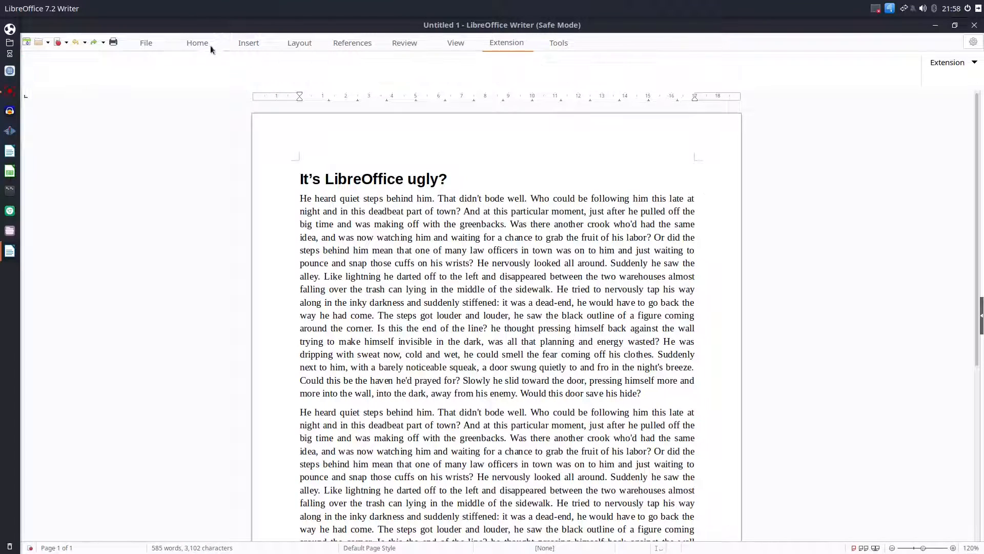
click(160, 45)
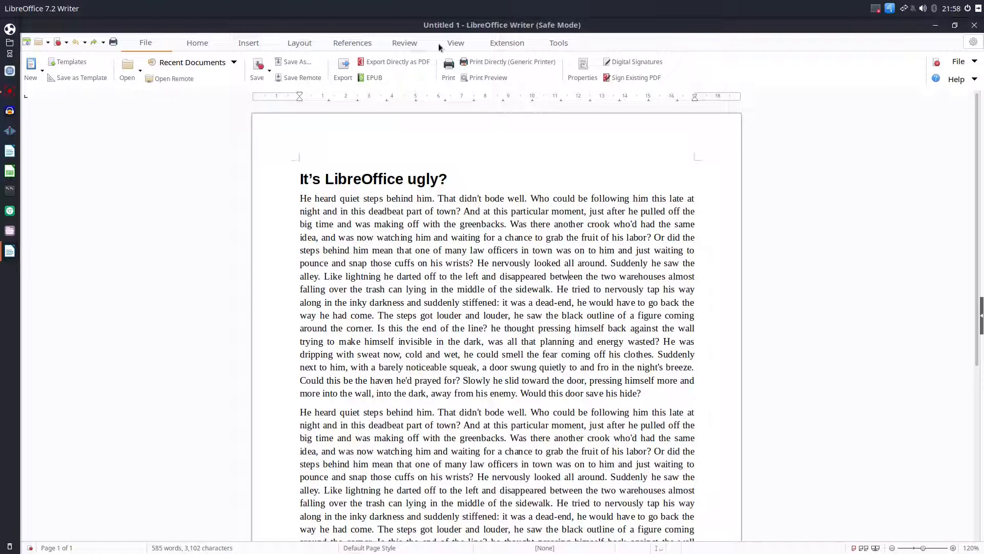
Reopen the user interface selection and apply the Single Toolbar variant to Writer, followed by the Sidebar variant
click(972, 44)
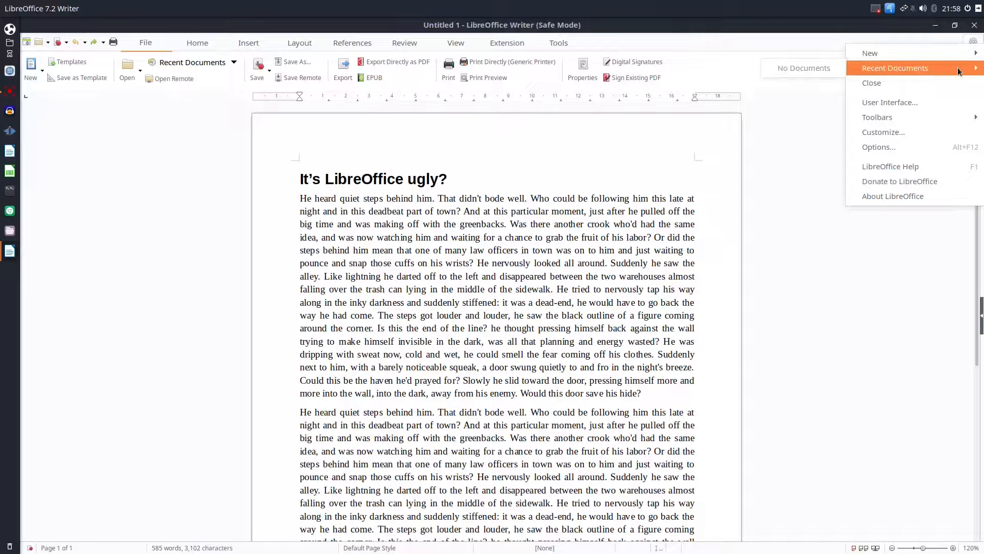
click(940, 103)
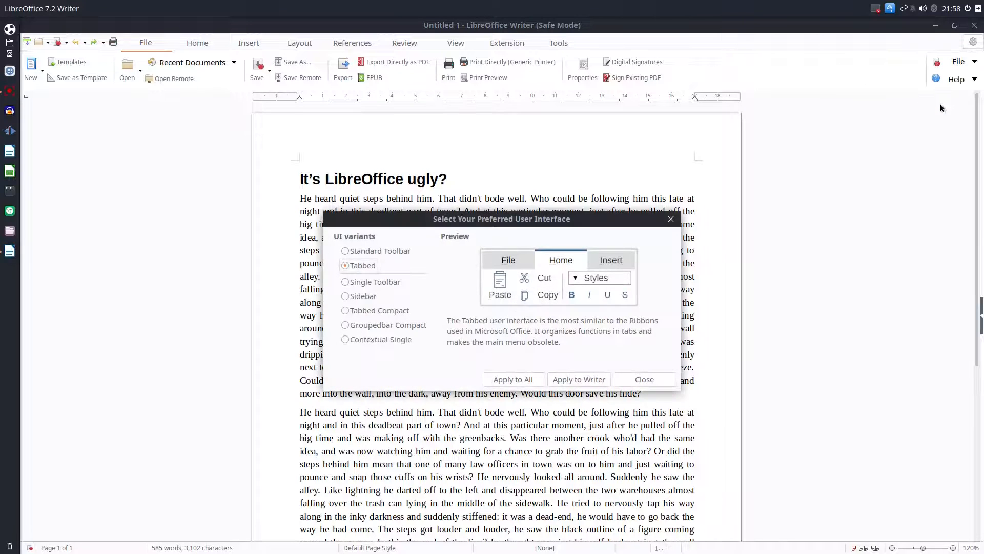
click(380, 286)
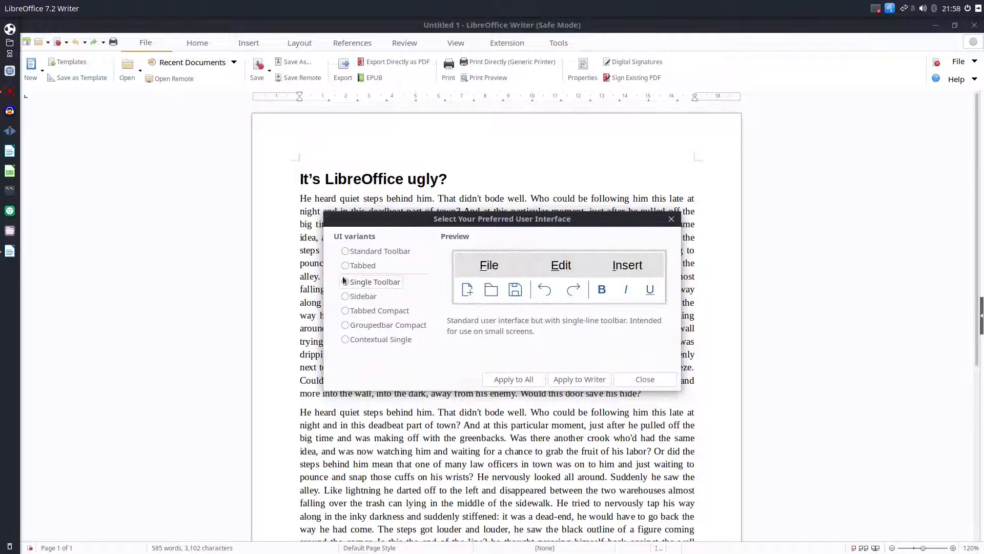
click(578, 378)
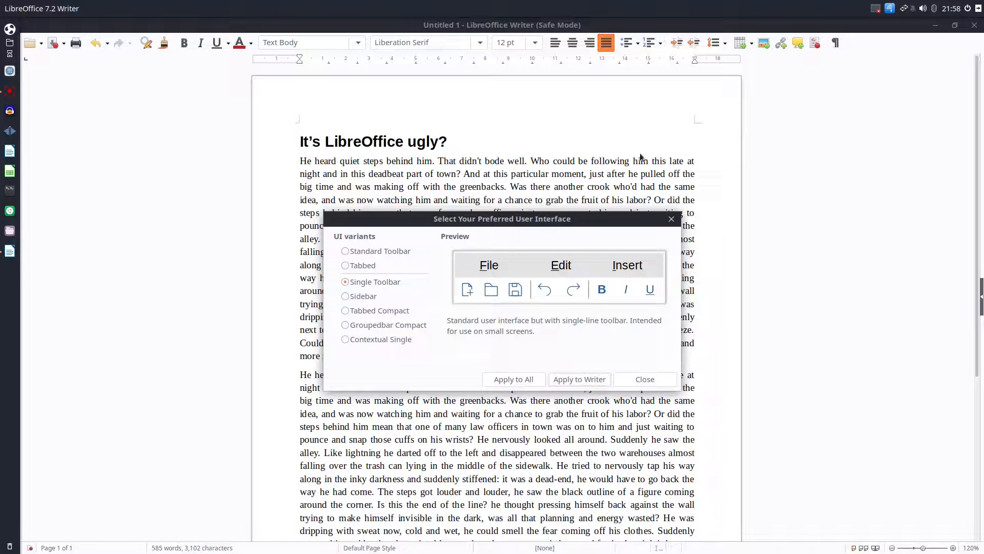
click(370, 297)
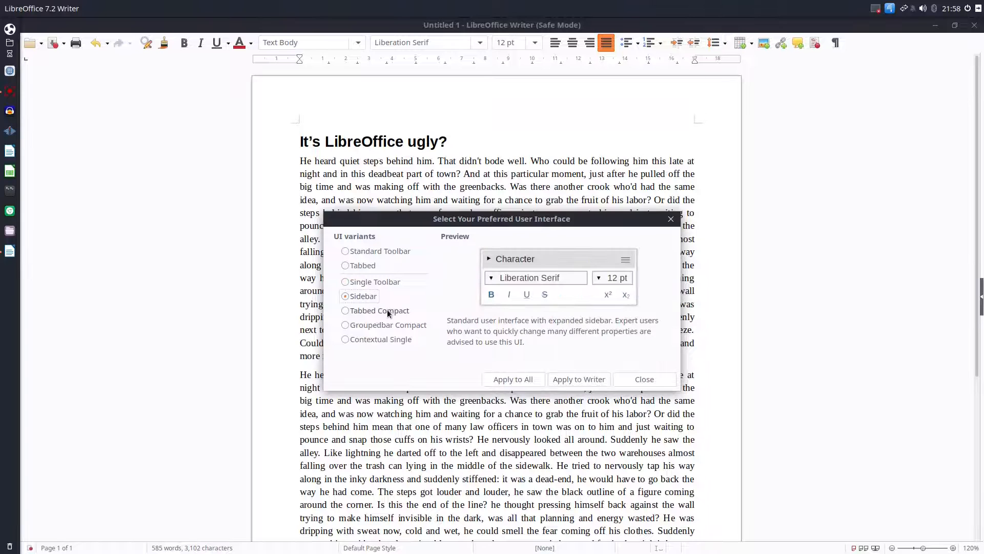
click(593, 377)
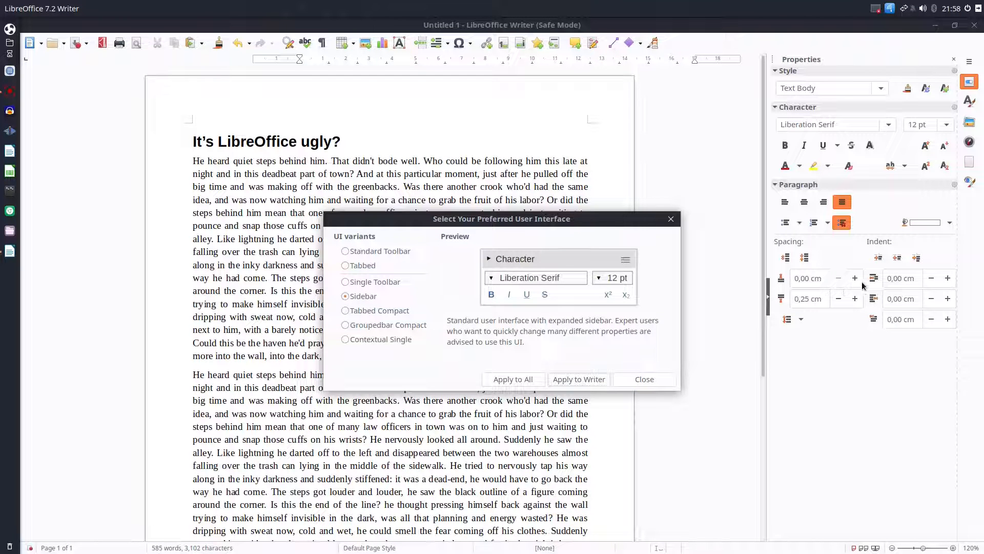
Apply the Standard Toolbar variant to Writer, close the interface selection, and expand and collapse the Properties sidebar
click(405, 252)
click(597, 379)
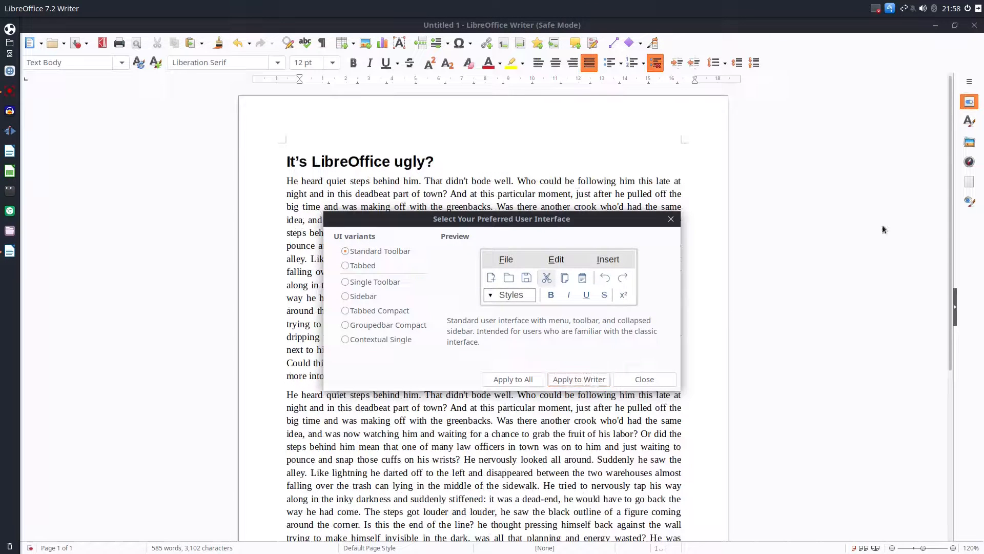
click(663, 376)
click(967, 105)
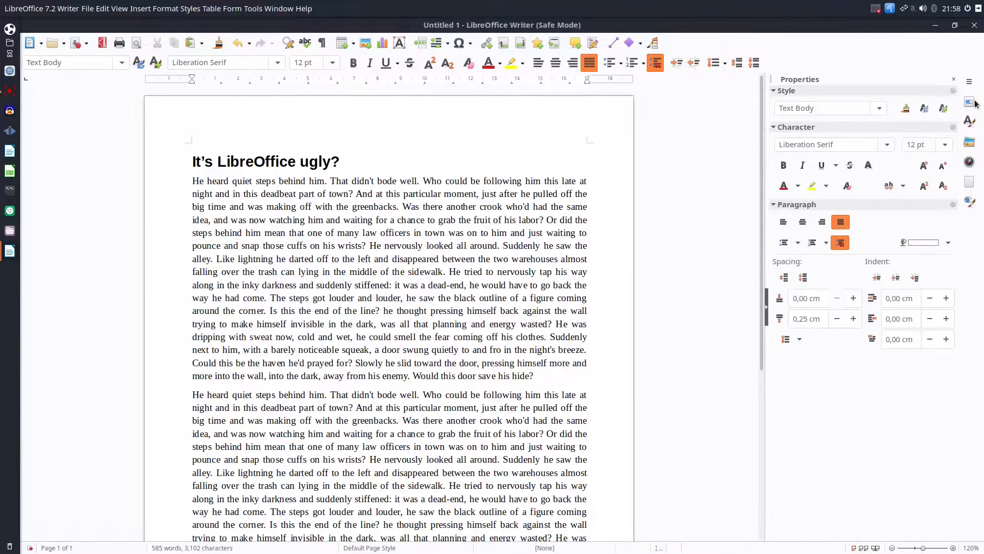
click(969, 102)
Reopen the user interface selection, apply the Tabbed Compact variant to Writer, and close the selection
click(119, 8)
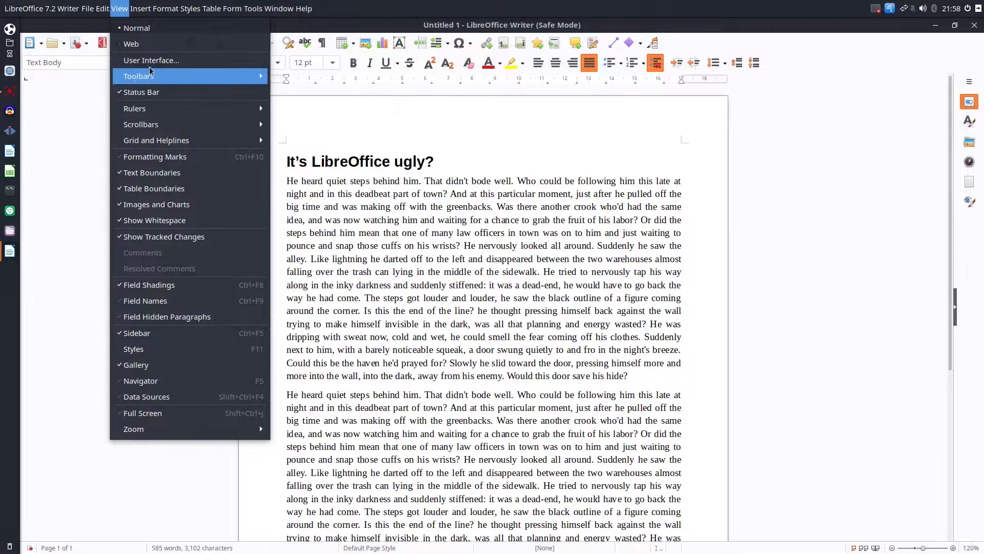
click(151, 60)
click(389, 311)
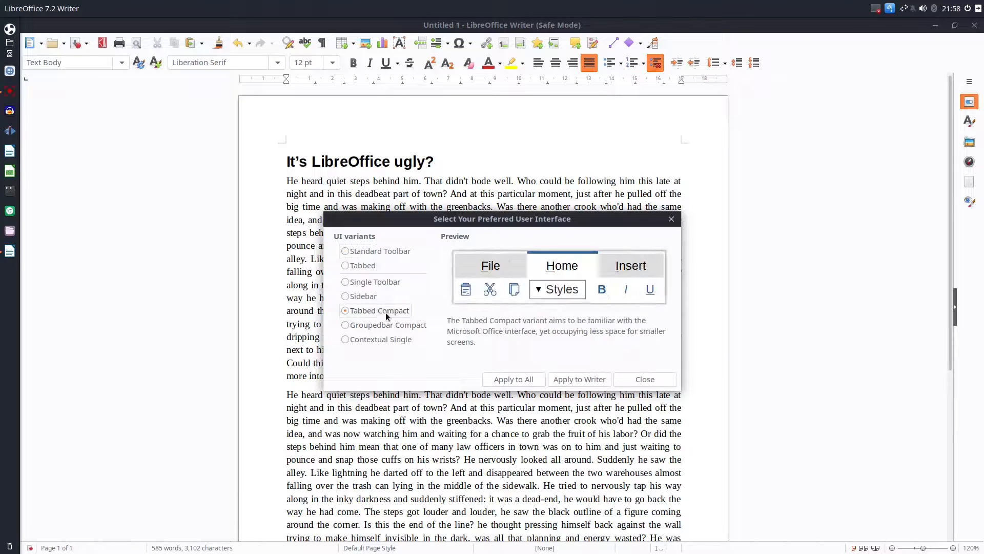
click(582, 380)
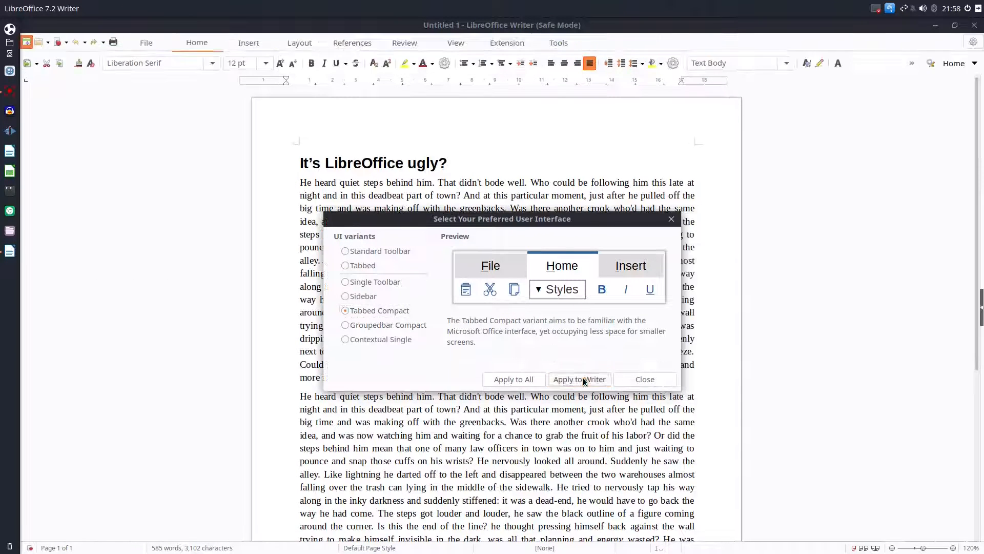
click(644, 379)
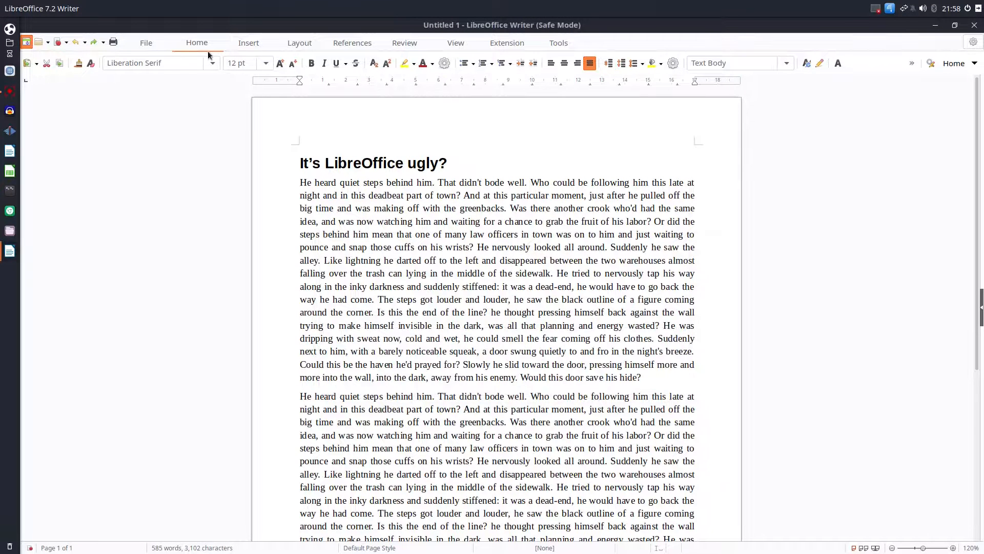
Look through the Insert, Layout and References command sets of the compact tabbed interface and return to Home
click(257, 43)
click(286, 44)
click(329, 44)
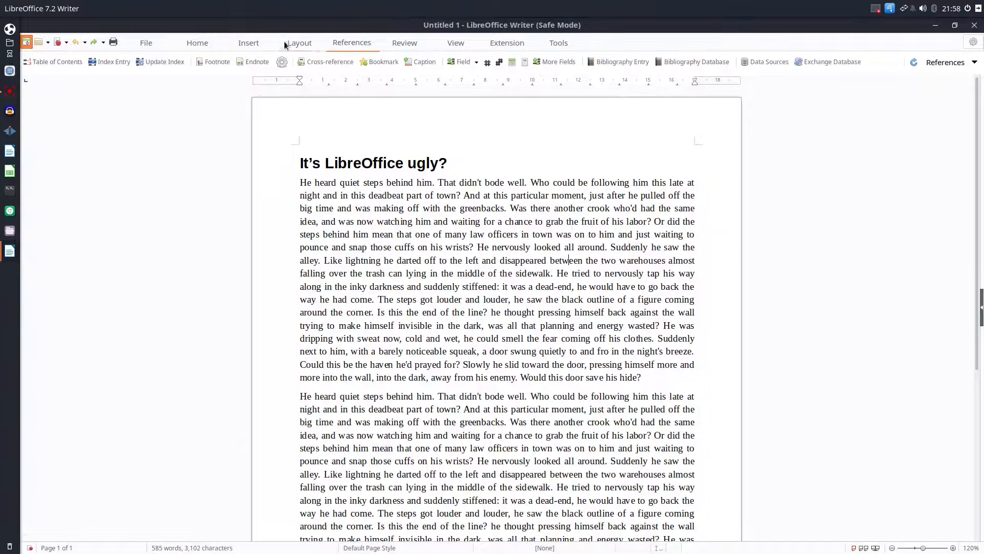
click(210, 45)
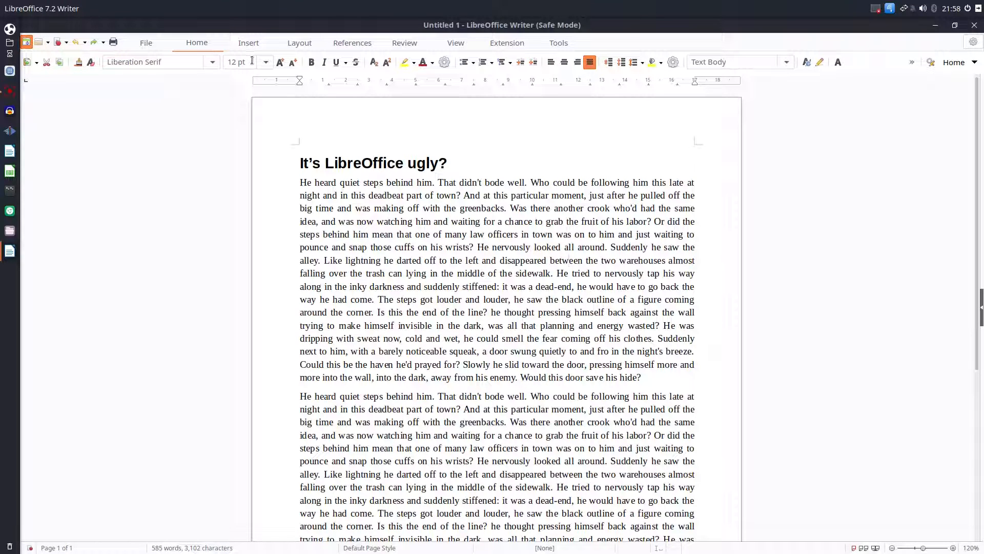
Reopen the user interface selection and apply the Tabbed variant to Writer for comparison, followed by Tabbed Compact again
click(967, 49)
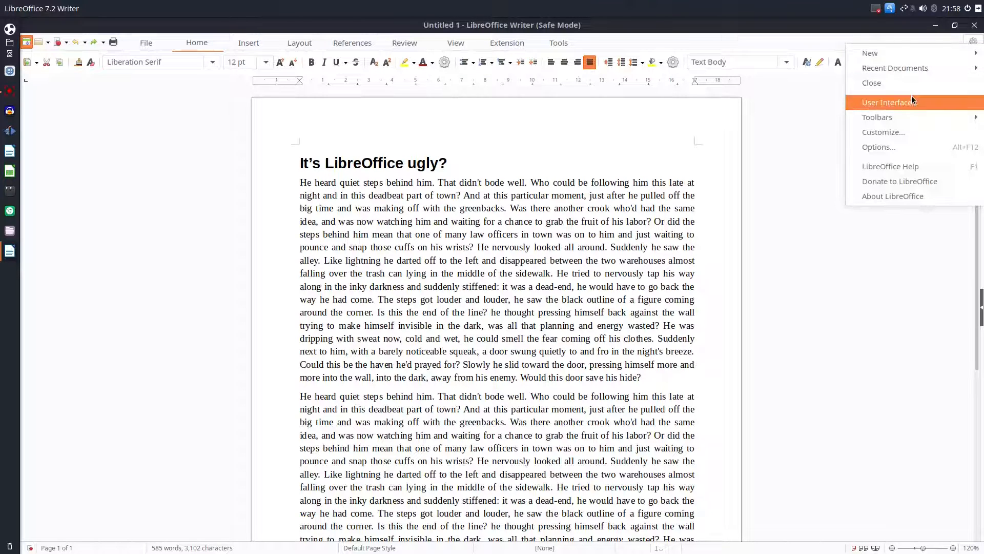
click(887, 100)
click(367, 269)
click(599, 378)
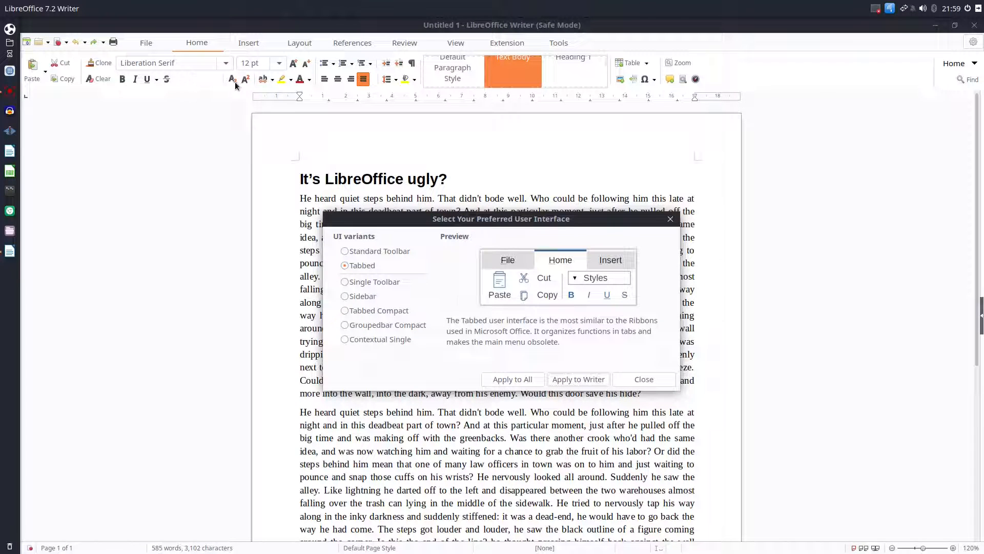
click(378, 311)
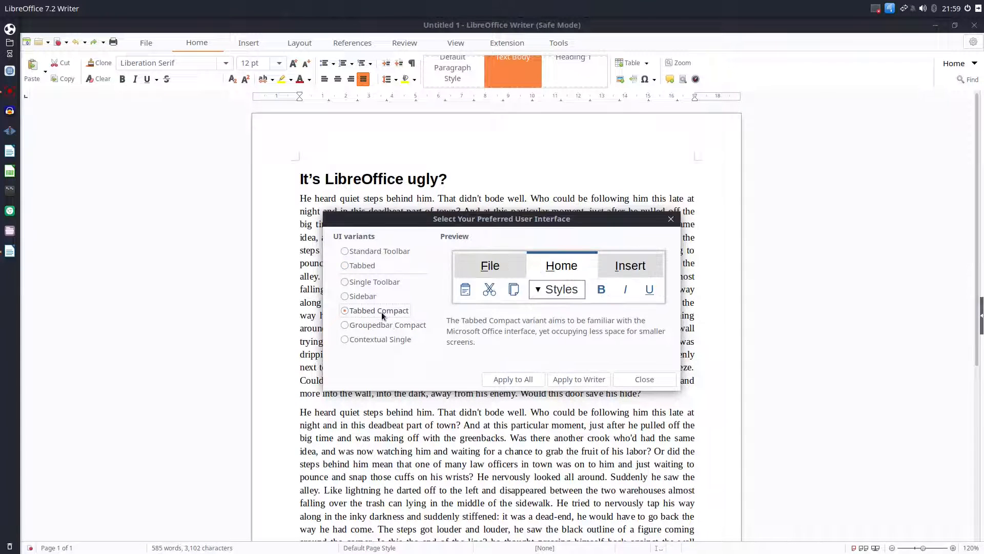
click(579, 379)
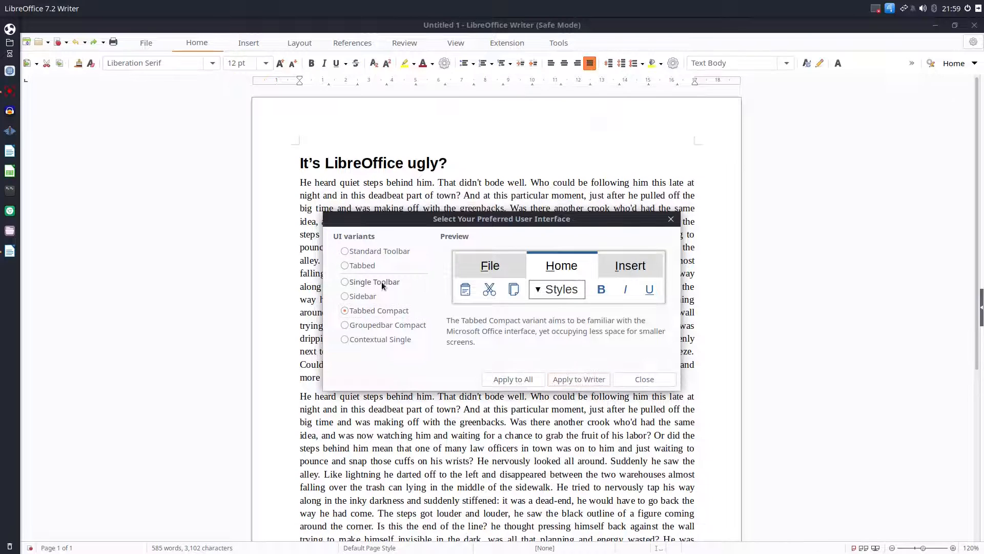
Apply the Groupedbar Compact user interface variant to Writer and close the interface selection
click(376, 325)
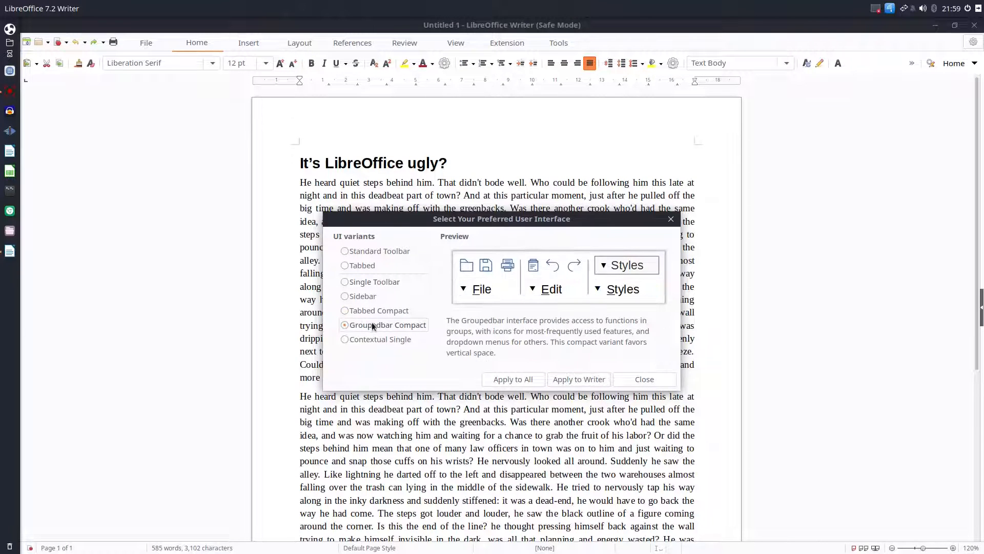
click(568, 379)
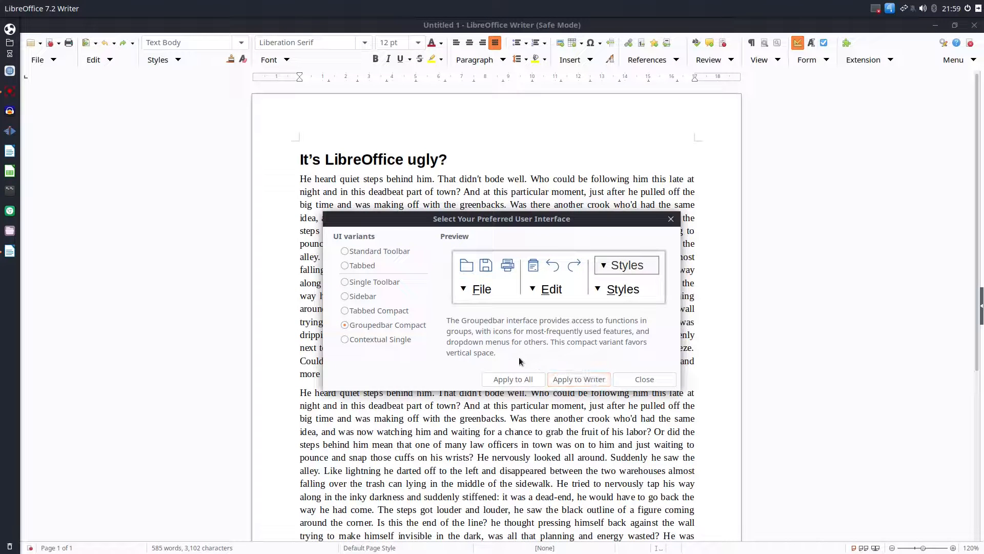
click(642, 379)
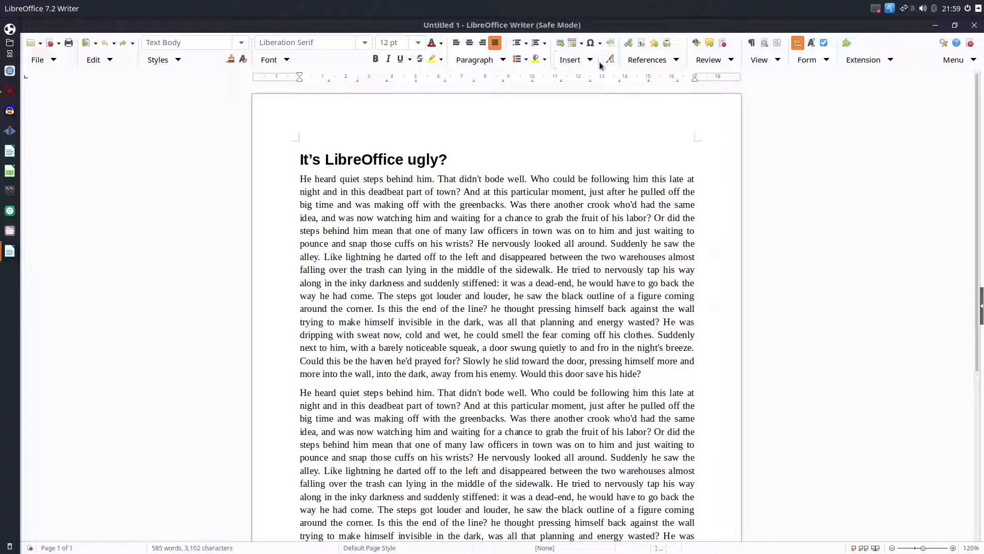
Switch Writer's user interface to the Contextual Single variant directly from the grouped bar's own interface choices
click(953, 59)
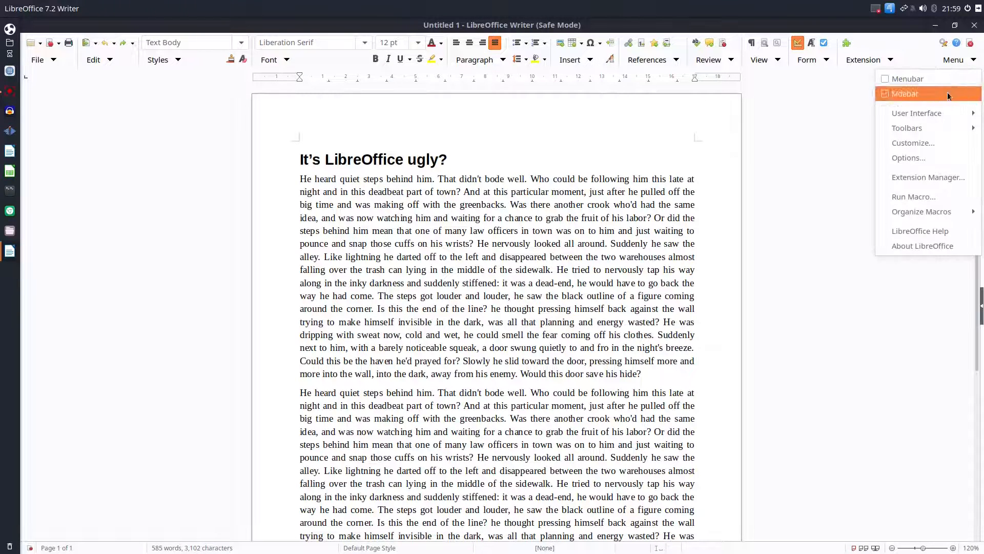
mouse_move(943, 110)
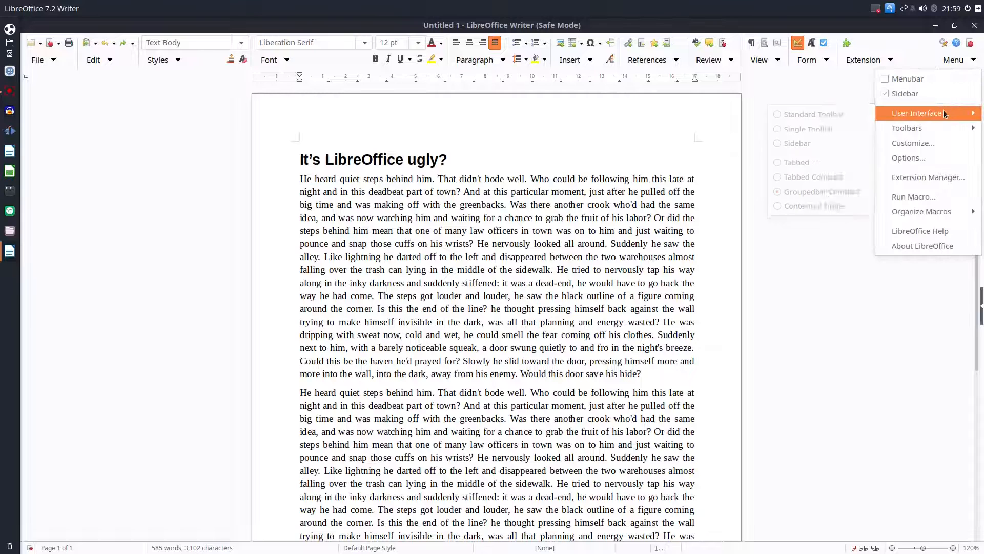
click(834, 211)
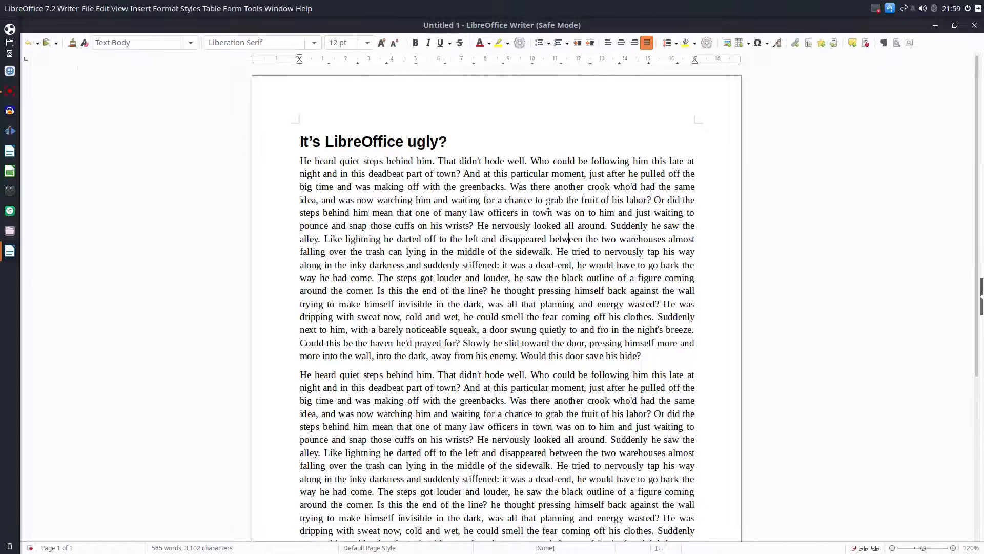